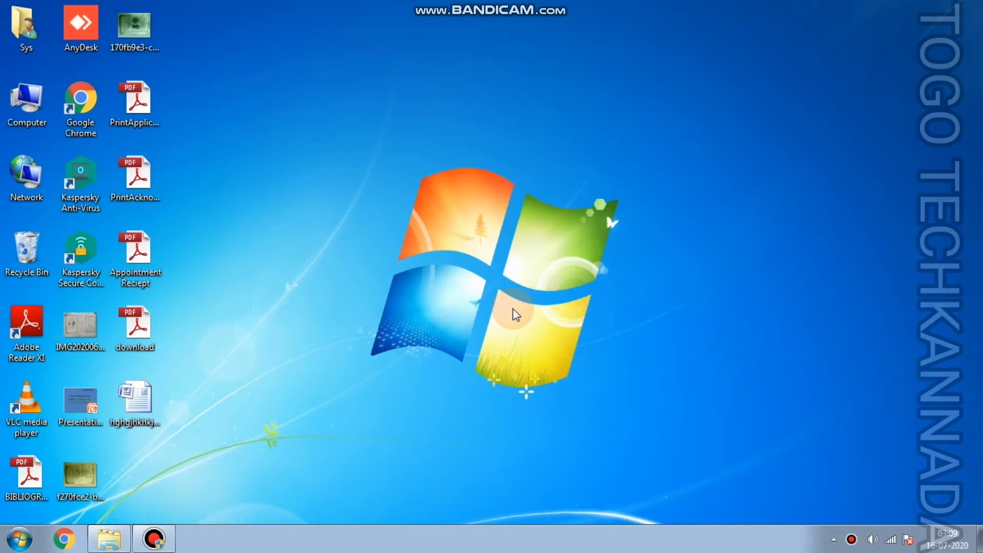
Step: Open the Computer window maximized, and bring up Disk Management in the computer's management console
double_click(36, 116)
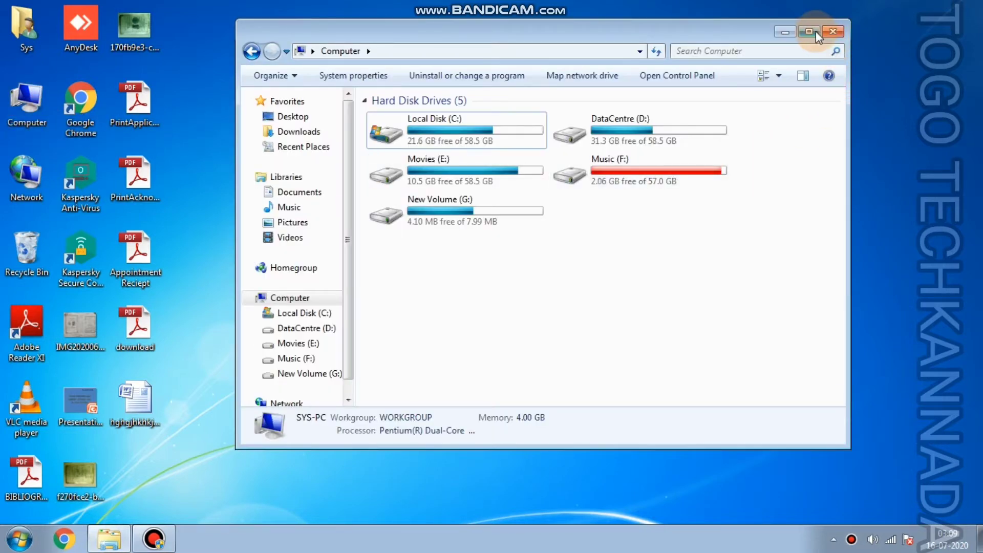
click(809, 31)
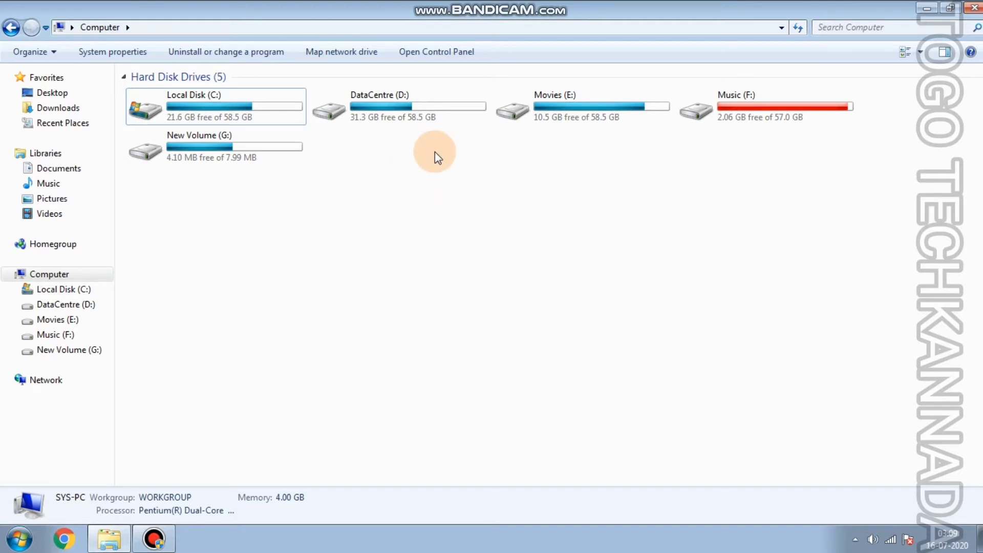
right_click(428, 198)
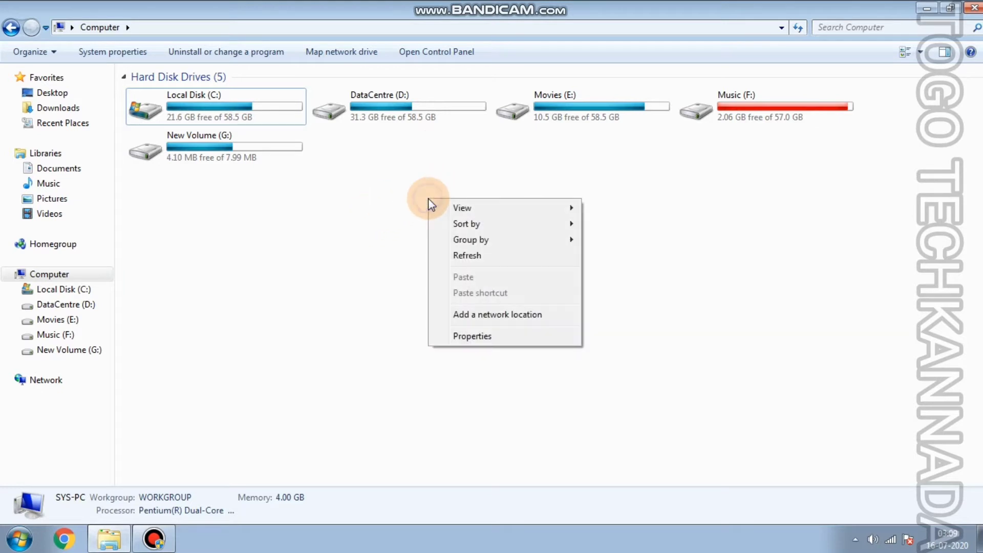
click(708, 150)
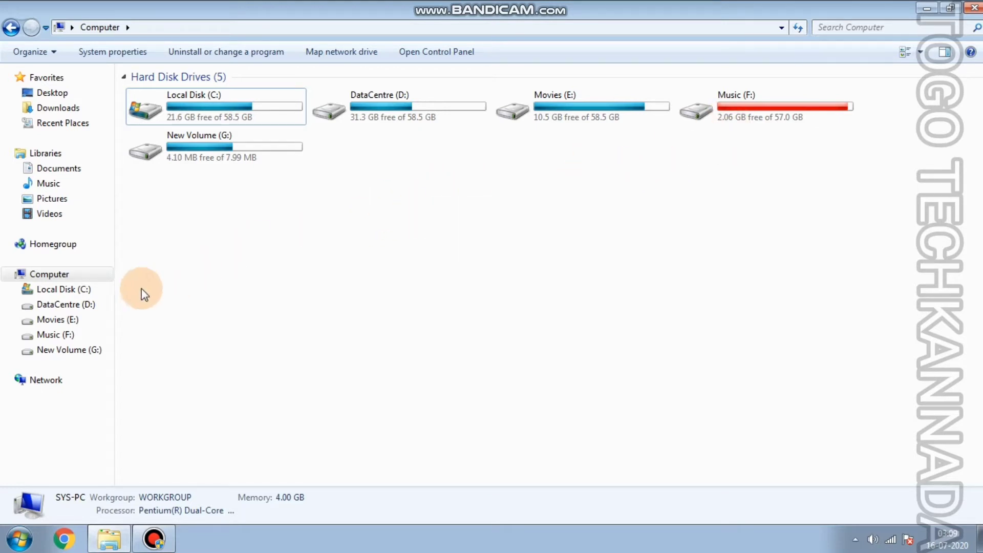
right_click(109, 276)
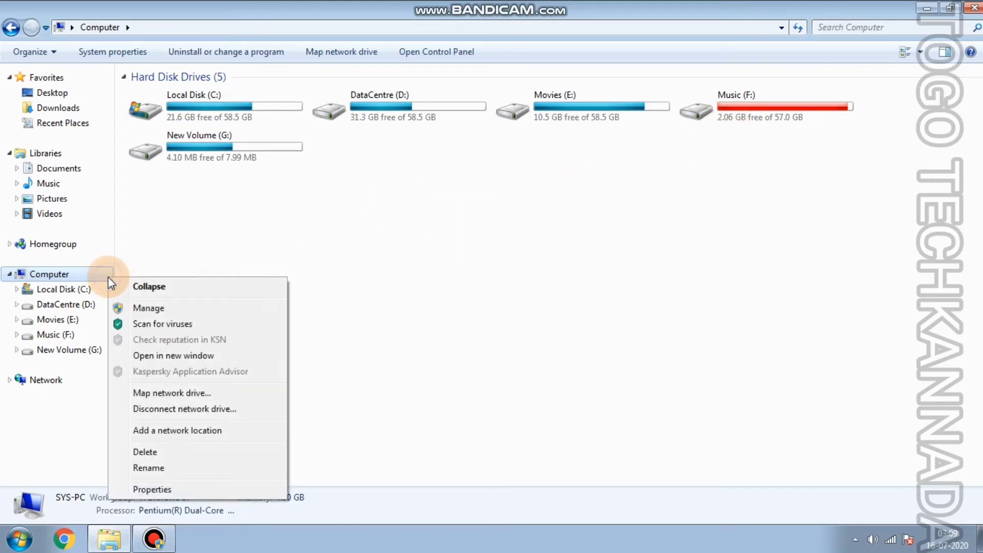
click(143, 310)
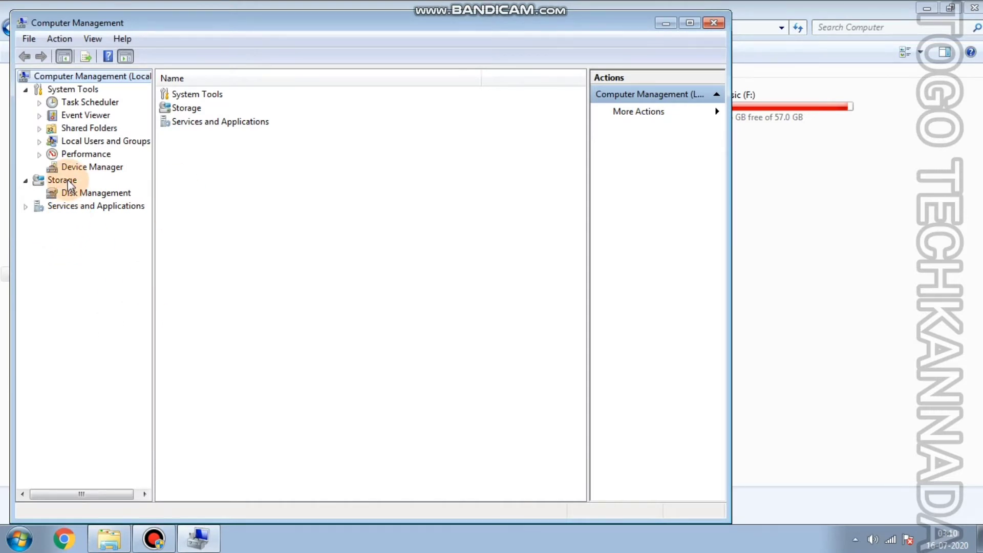
click(76, 193)
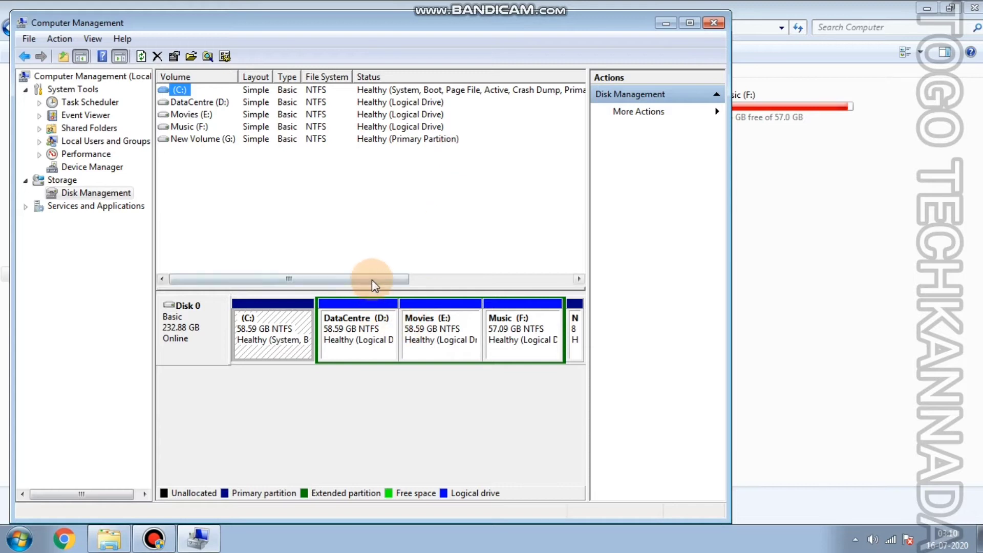
Step: Check the volumes' capacity and free space, and shrink the DataCentre (D:) volume by 10000 MB
drag(373, 280, 519, 279)
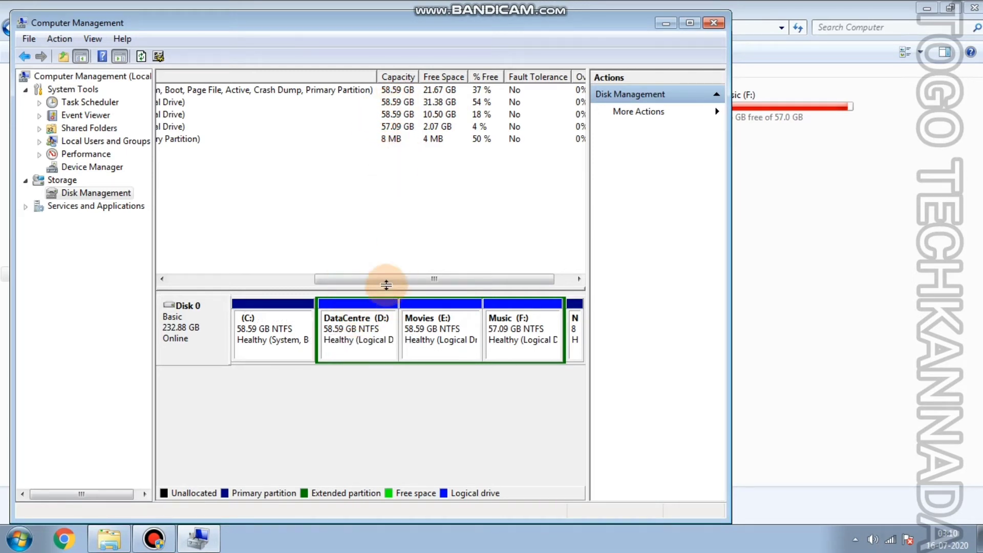
drag(385, 279, 230, 276)
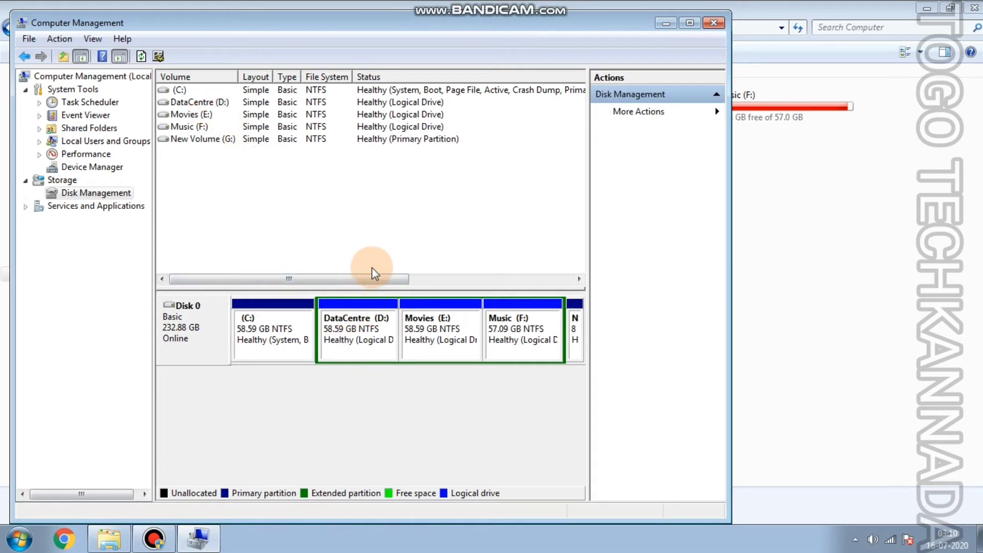
drag(379, 279, 518, 280)
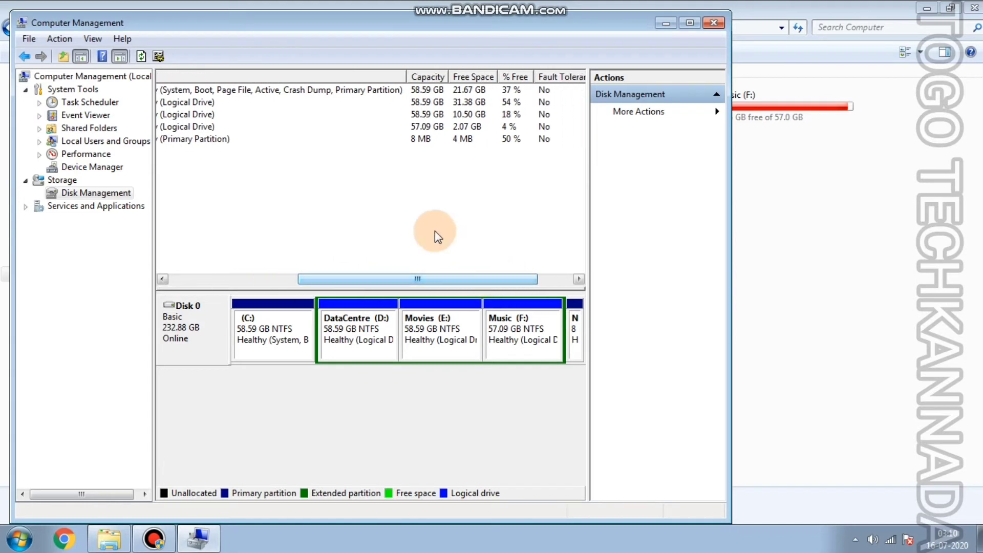
right_click(365, 350)
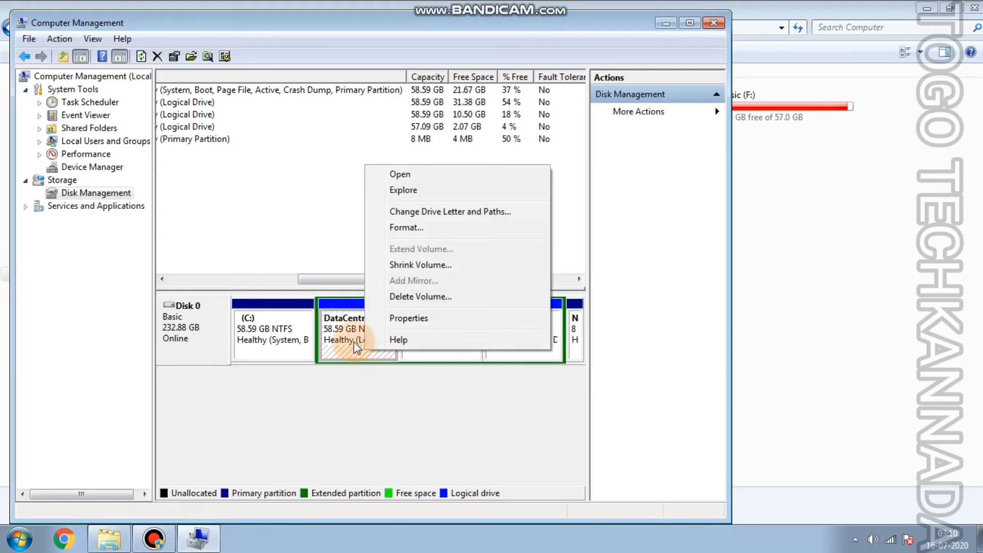
click(404, 265)
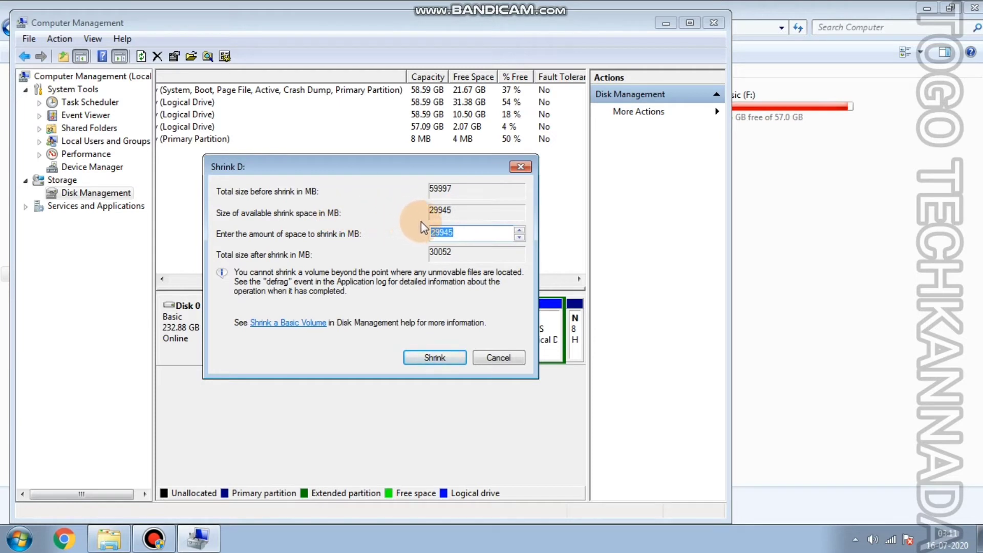
double_click(467, 230)
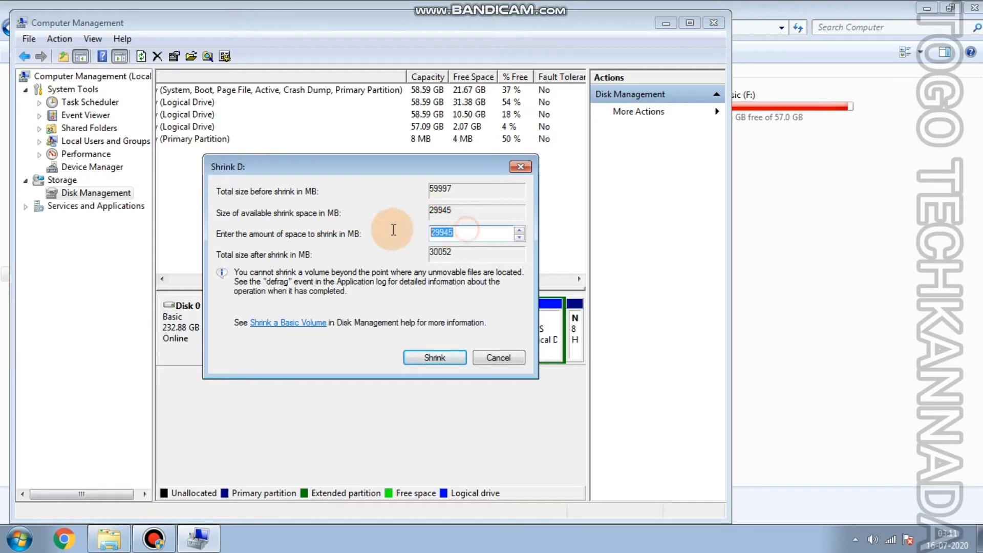
text(10000)
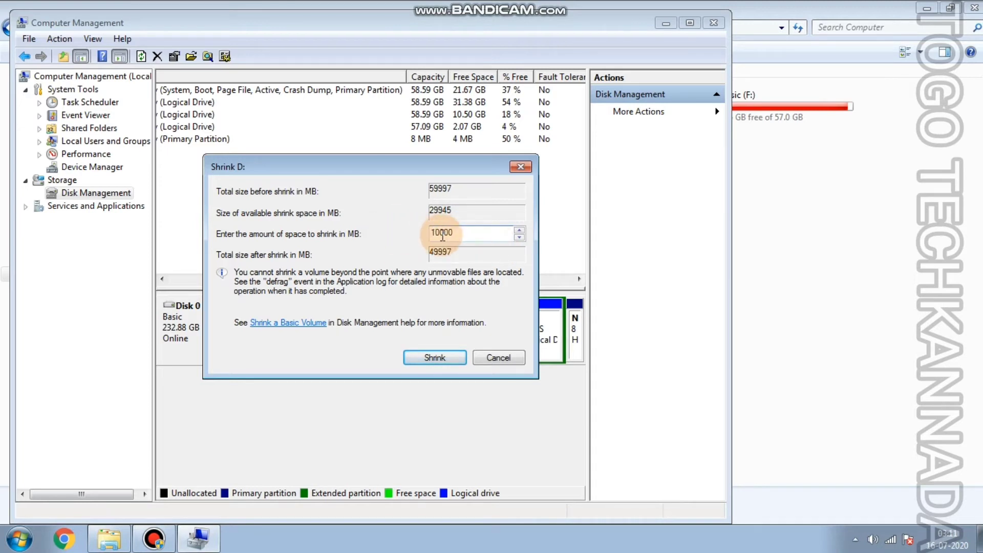
click(453, 359)
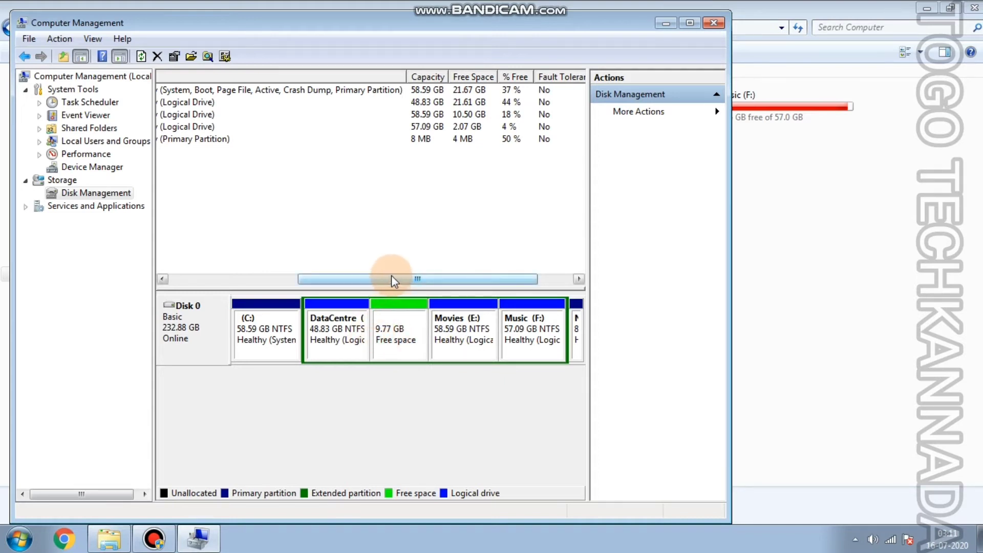
Step: Start a new simple volume in the free space beside DataCentre, with a size of 10000 MB and drive letter H
drag(392, 277, 226, 256)
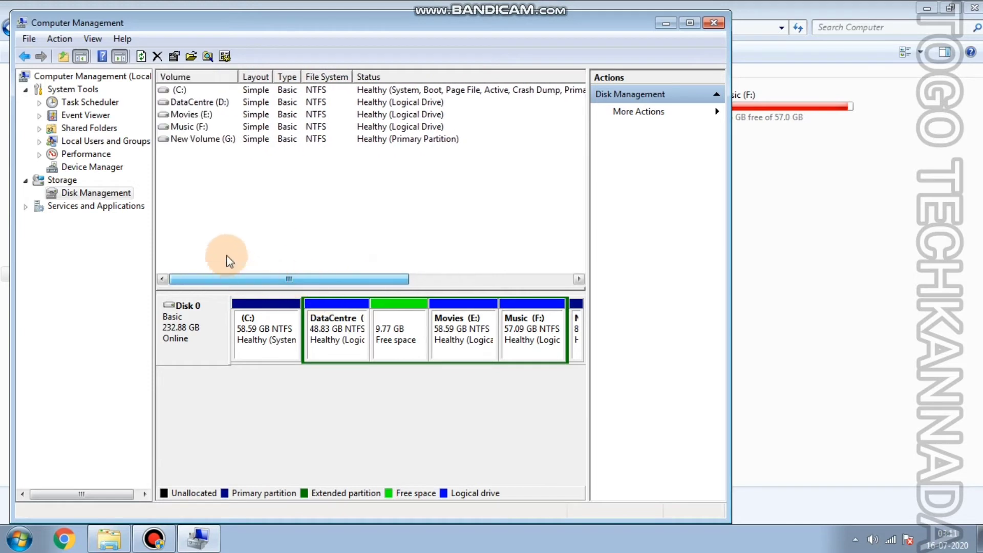
right_click(385, 345)
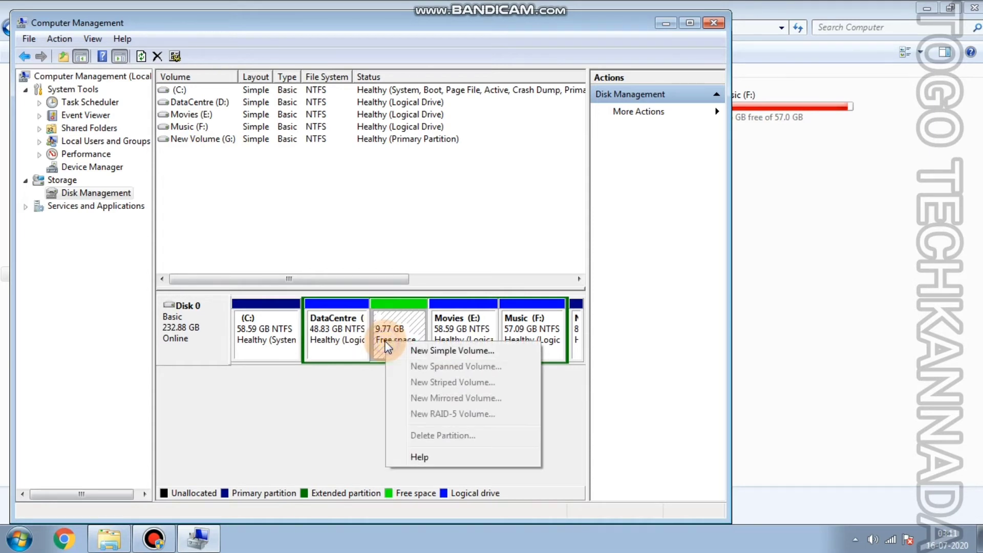
click(431, 352)
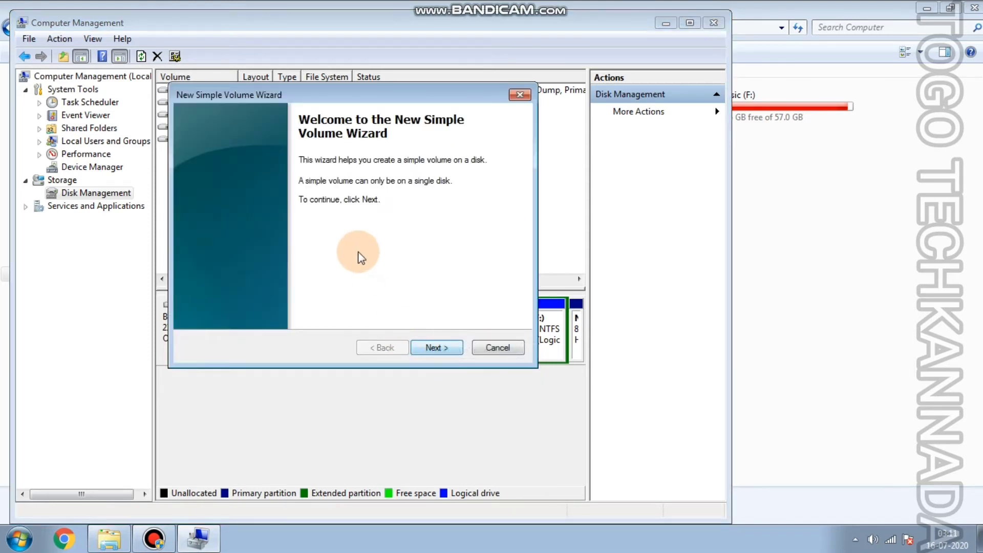
click(437, 347)
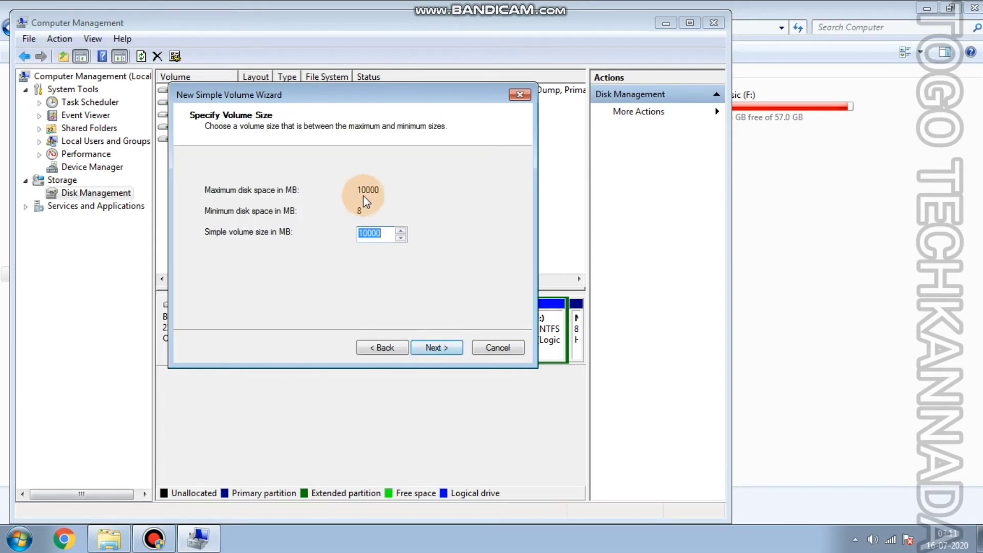
click(452, 349)
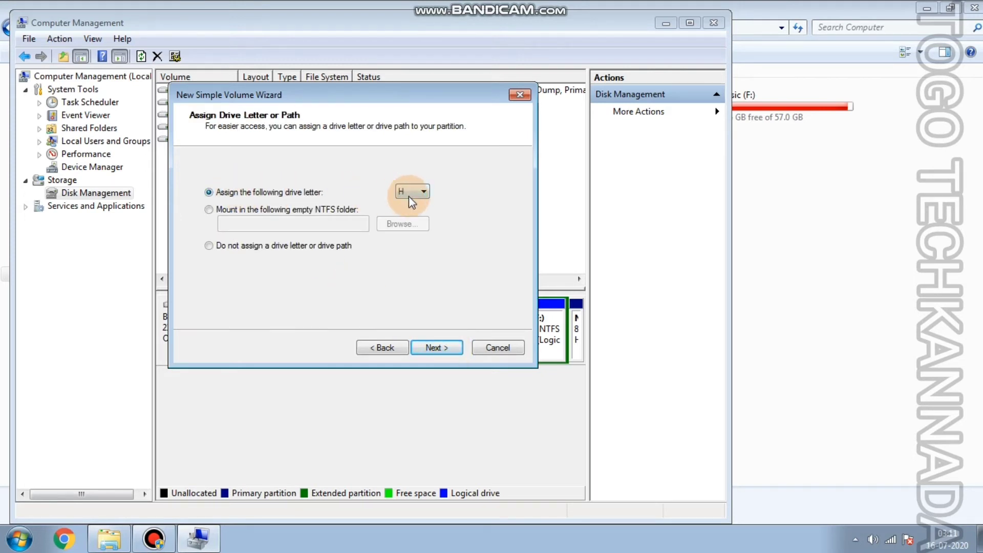
click(410, 192)
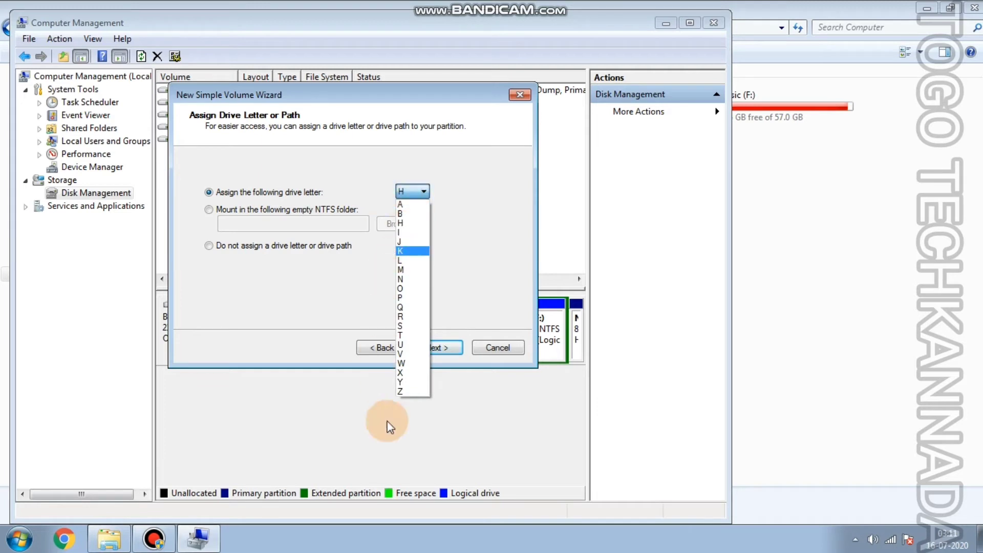
click(410, 227)
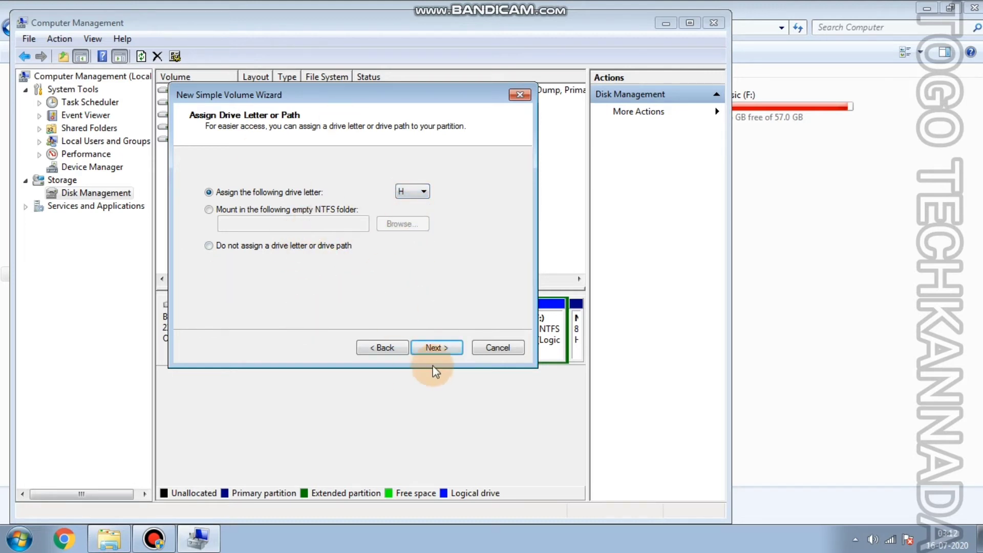
click(448, 350)
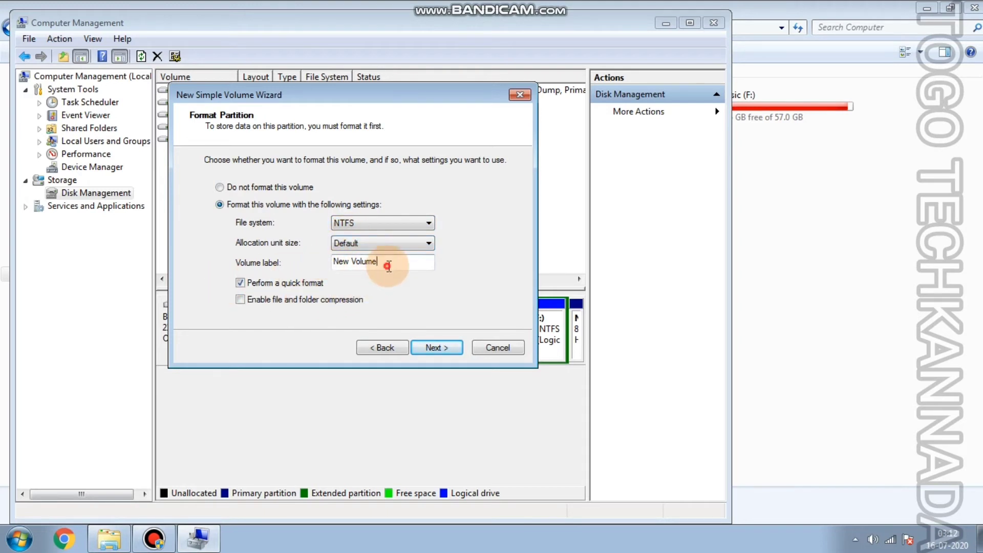
Step: Label the new volume OTHERS, keep the NTFS quick format with default allocation unit size, and finish creating it
drag(390, 263, 310, 266)
key(BackSpace)
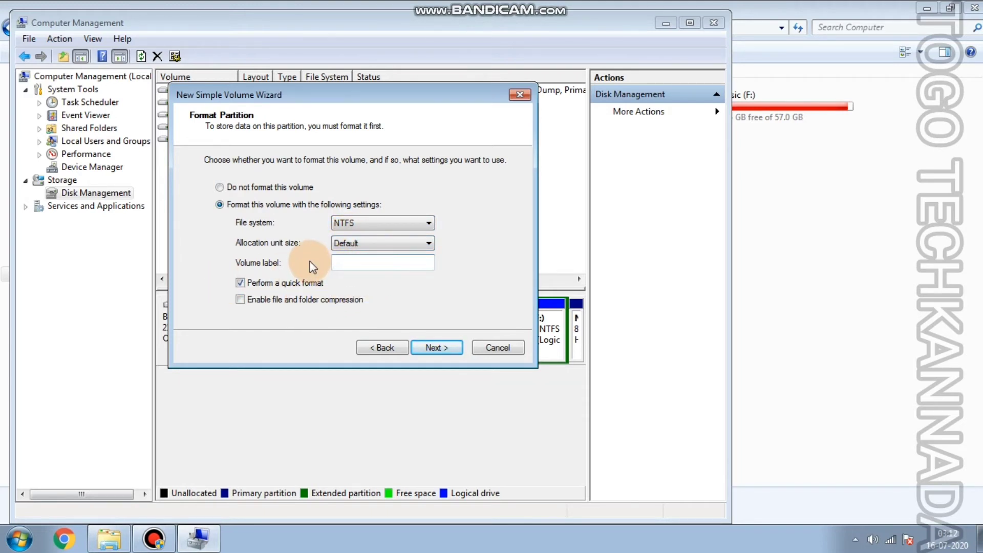
text(other)
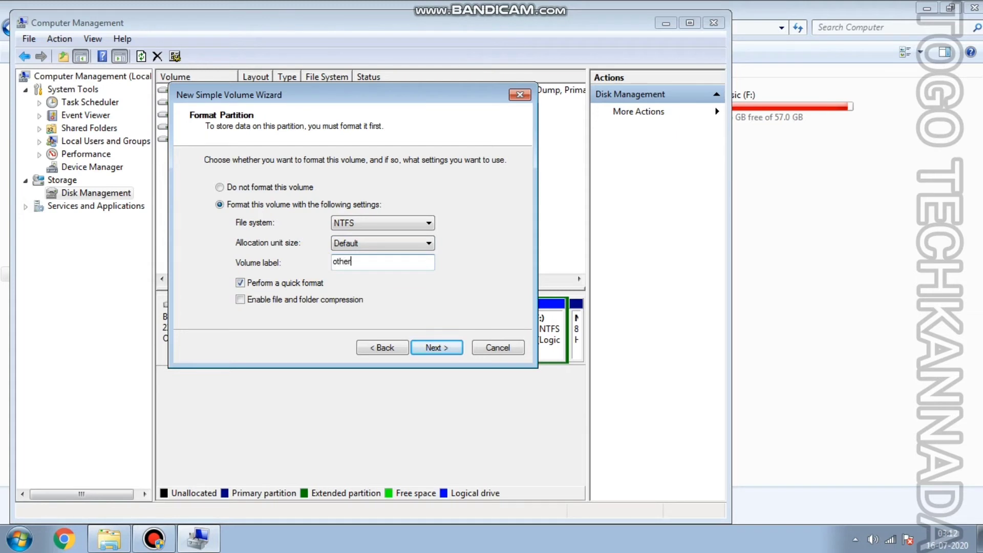
key(BackSpace)
key(BackSpace)
key(BackSpace)
key(BackSpace)
key(BackSpace)
text(OTHERS)
click(446, 348)
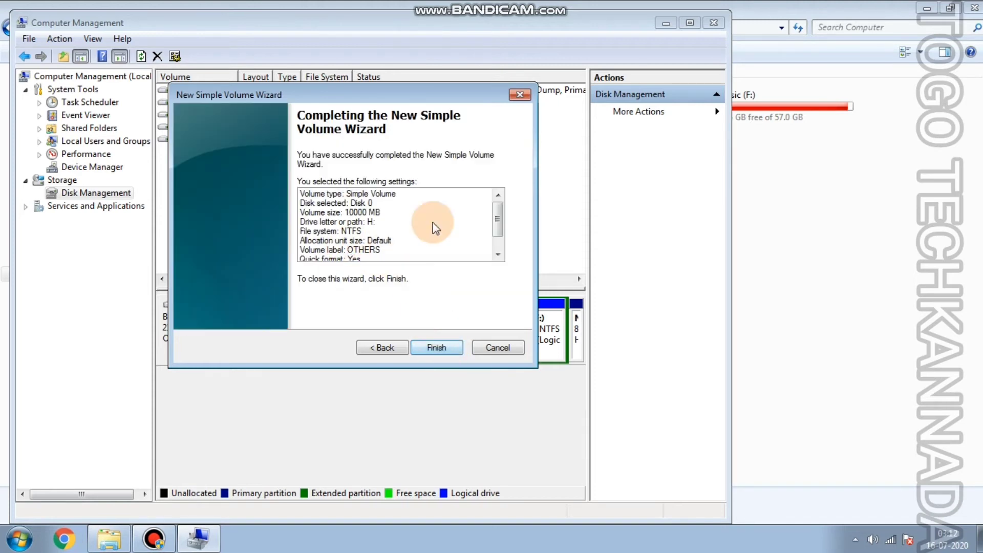
click(422, 347)
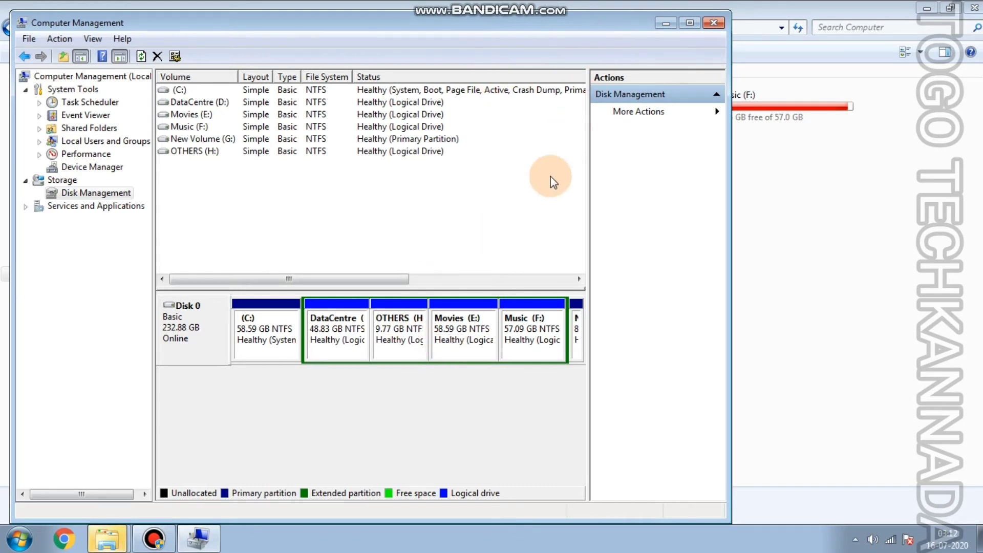
Step: Look inside the new OTHERS (H:) drive in Windows Explorer and return to the computer's drive list
click(665, 23)
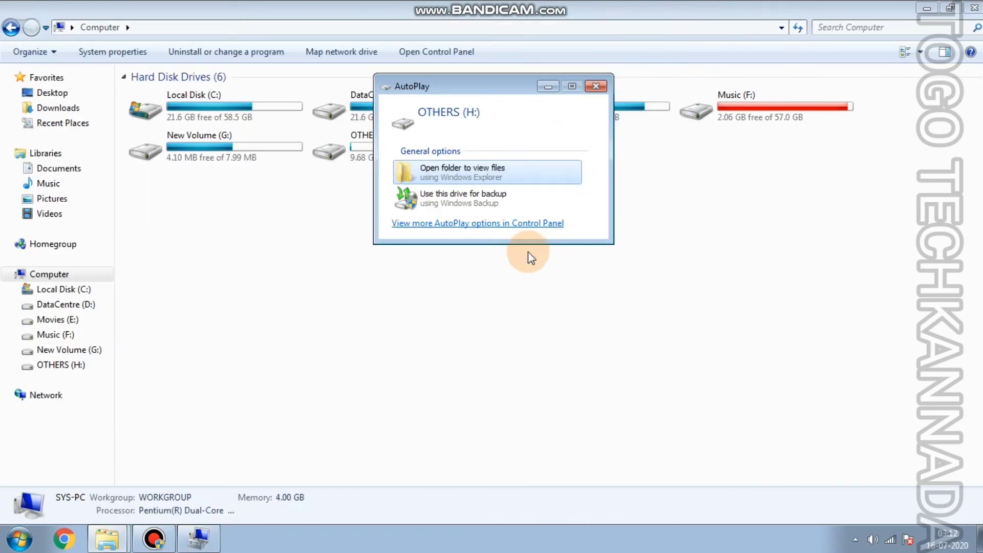
click(481, 172)
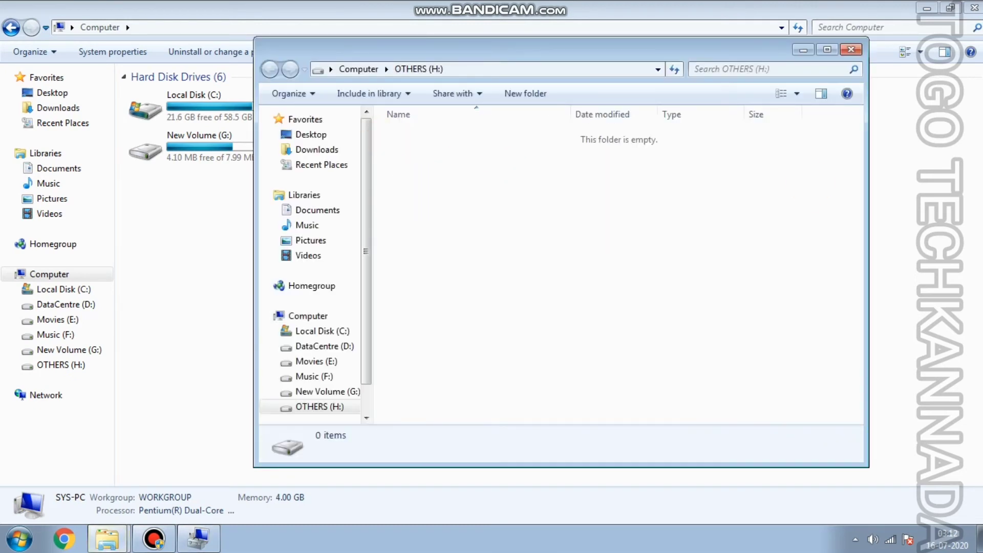
click(848, 51)
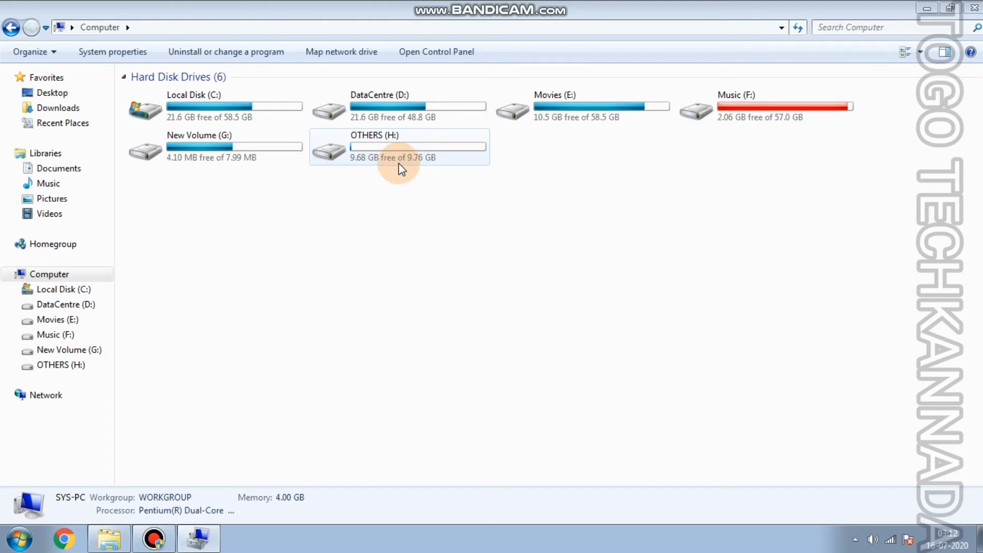
double_click(385, 148)
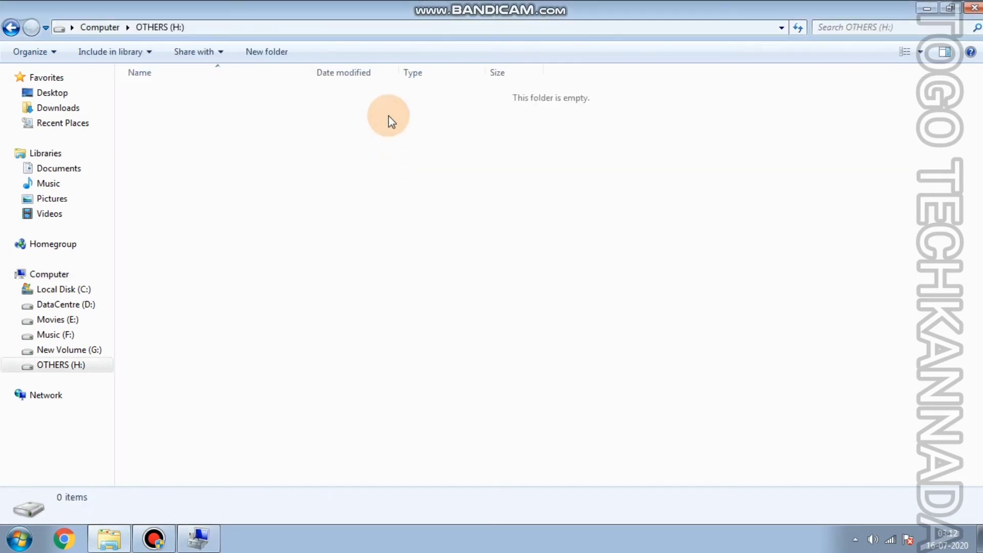
click(115, 32)
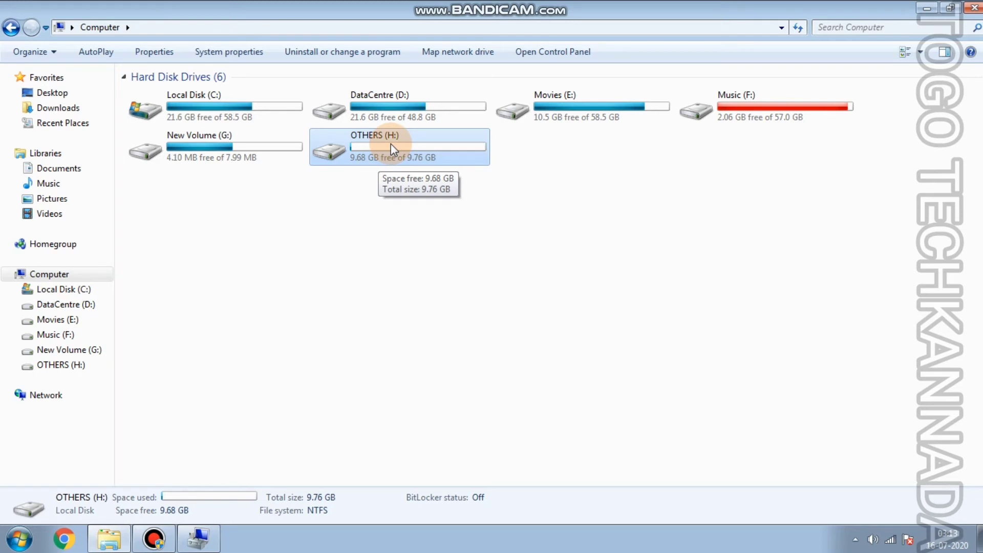
Step: Reopen the management console for this computer from Windows Explorer
mouse_move(197, 546)
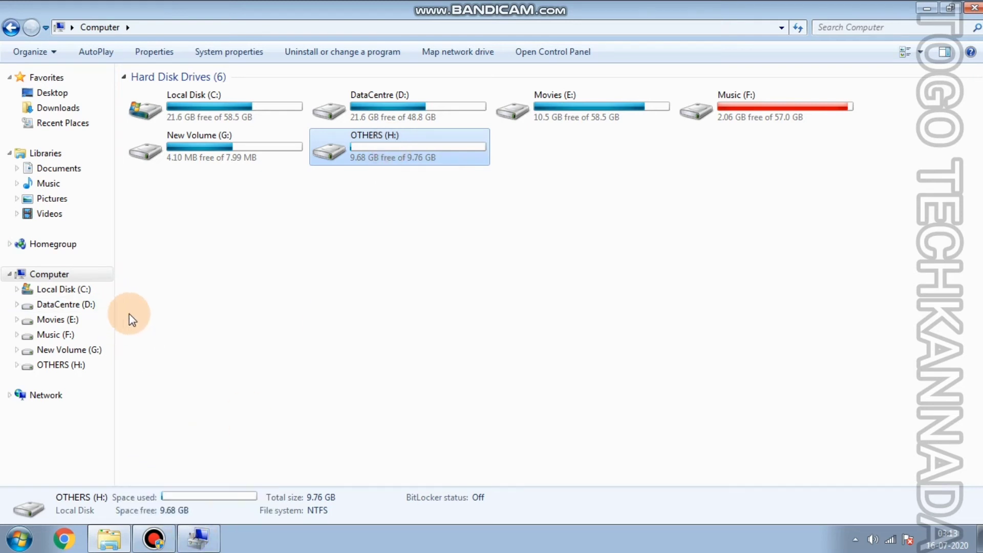
right_click(72, 279)
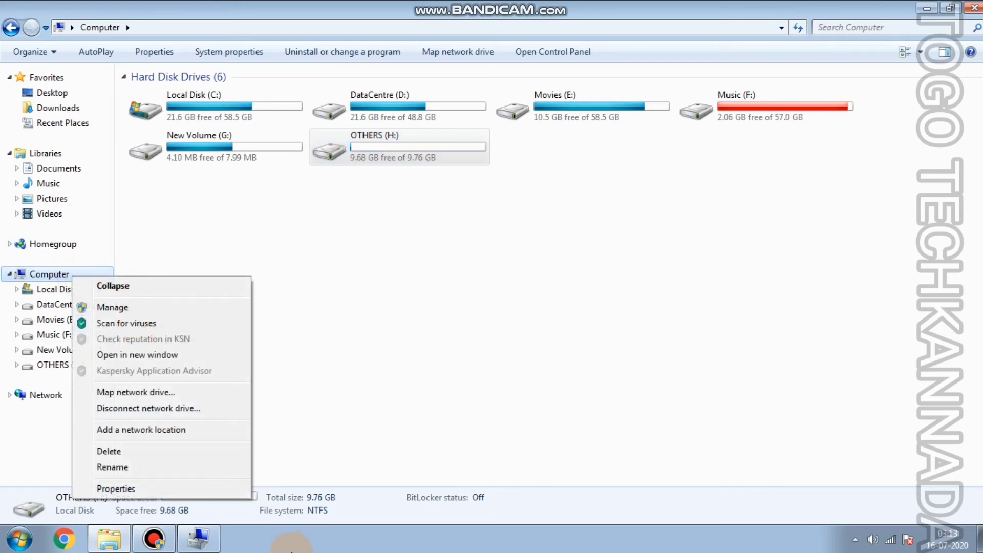
click(102, 305)
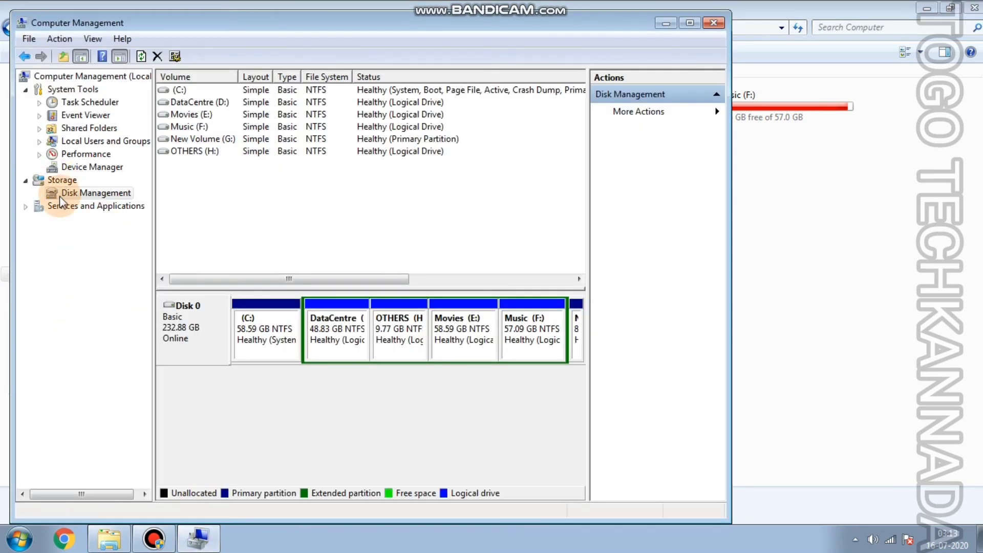
Step: Delete the OTHERS (H:) volume from Disk 0 and accept erasing its data
click(401, 328)
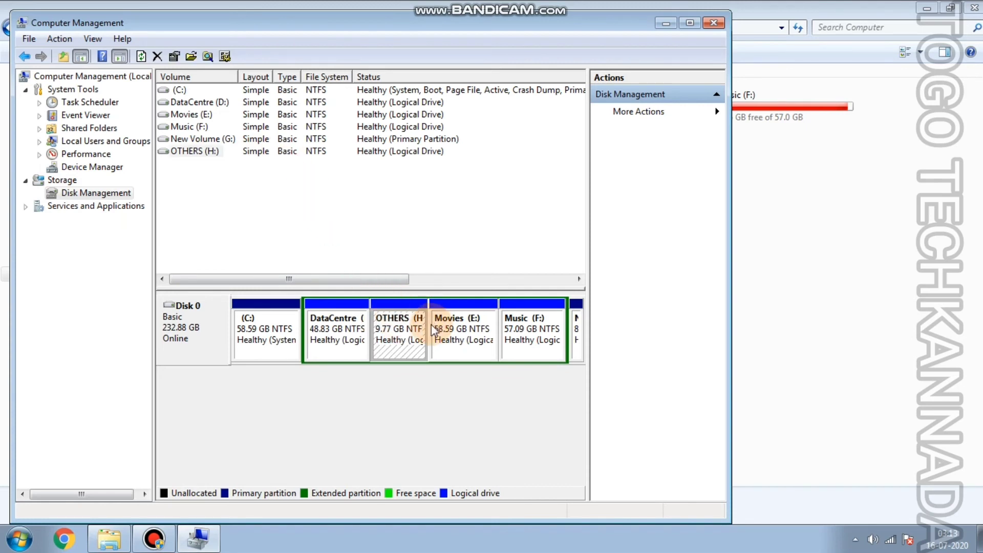
click(413, 332)
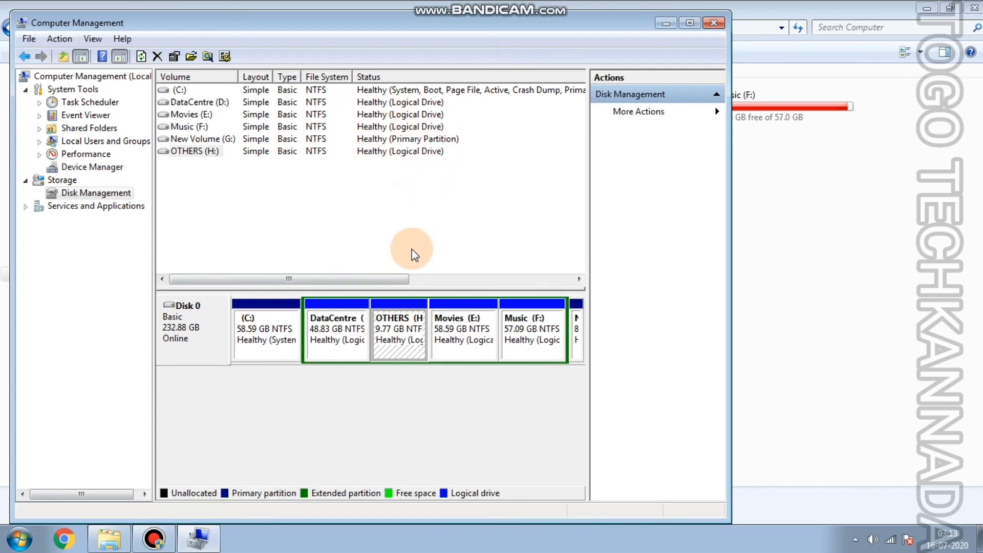
right_click(403, 354)
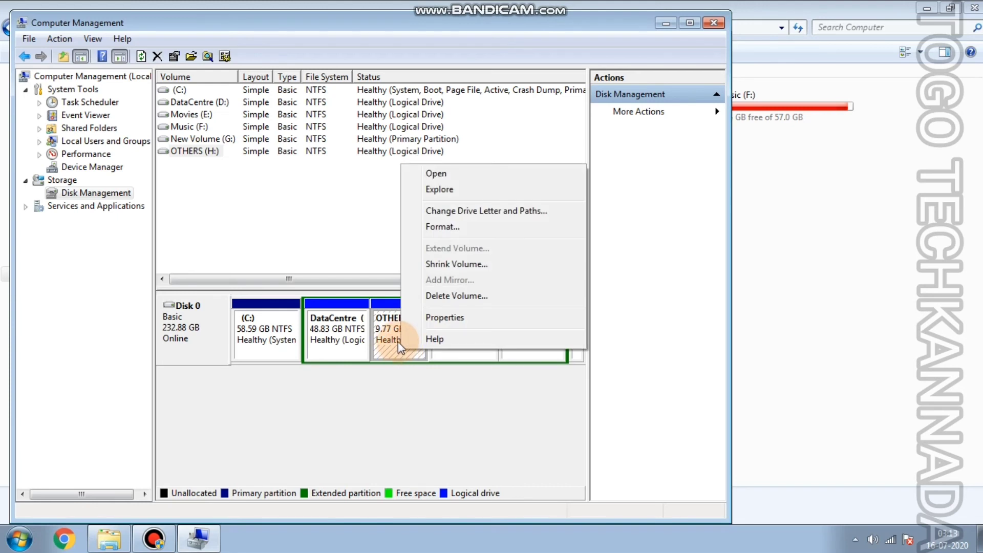
click(450, 300)
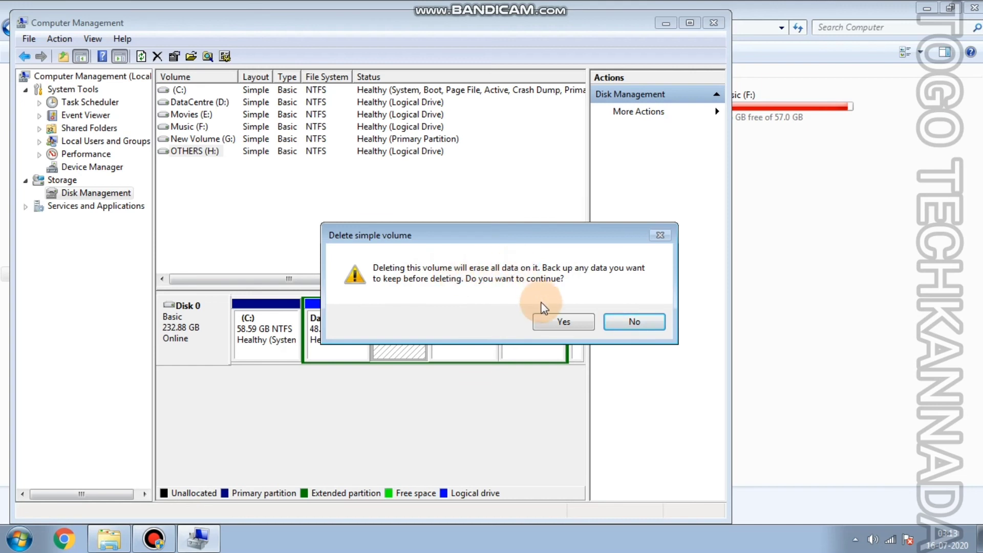
click(553, 315)
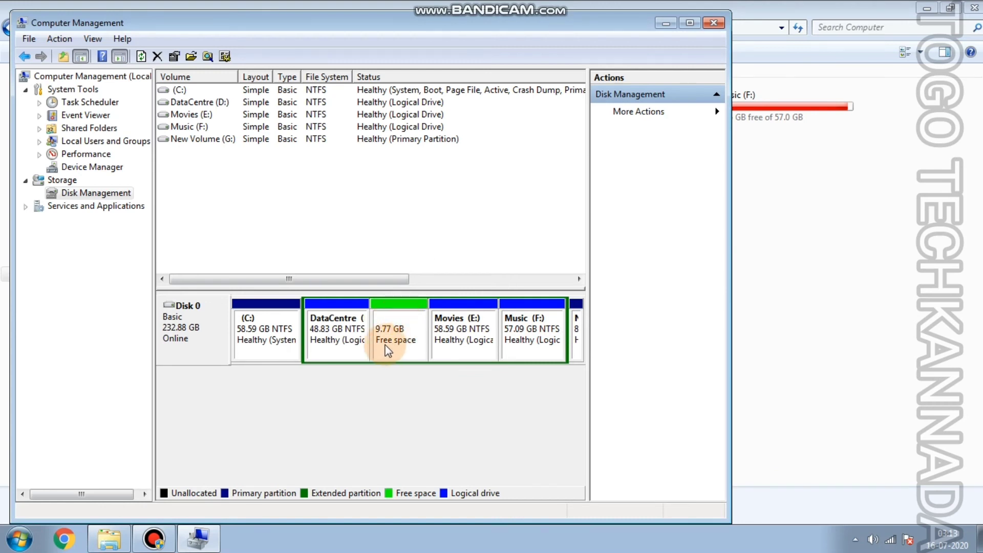
Step: Check whether Extend Volume is available for the DataCentre (D:), Movies (E:), Music (F:) and C: volumes
right_click(340, 352)
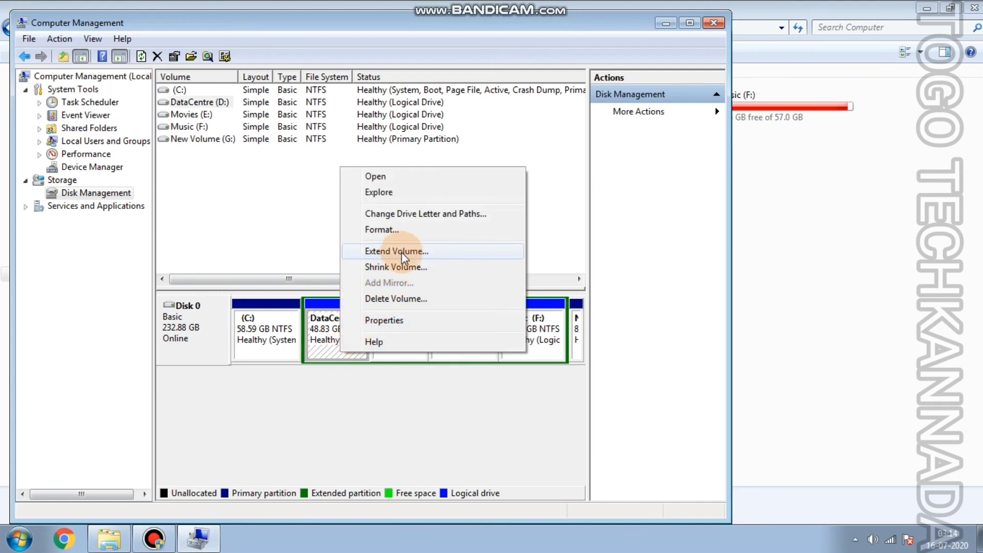
click(384, 400)
right_click(448, 348)
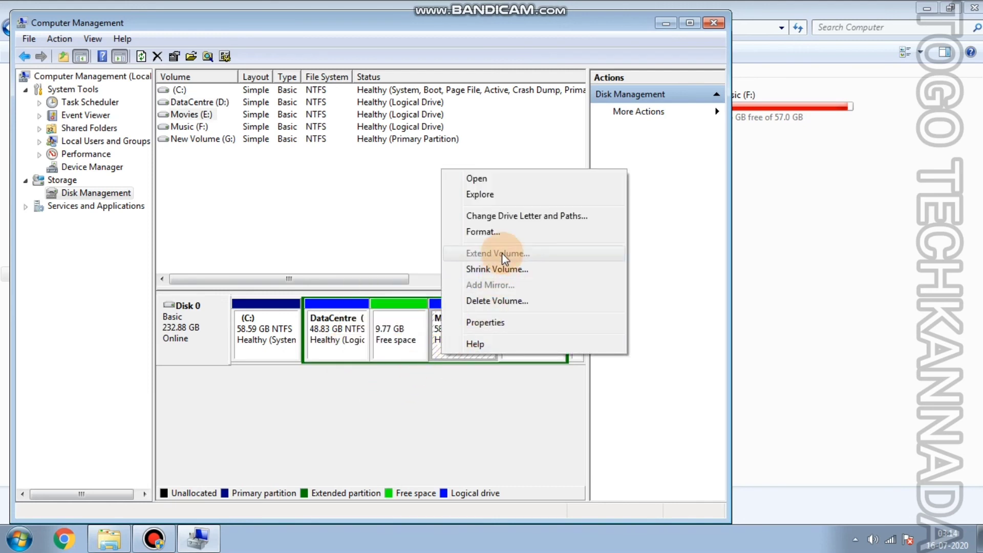
click(480, 402)
right_click(521, 353)
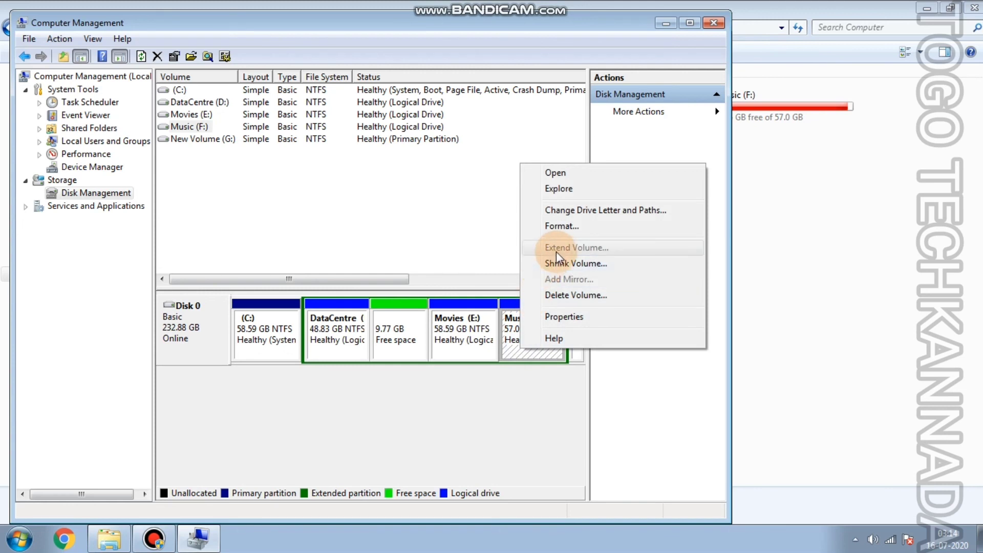
click(254, 350)
right_click(255, 348)
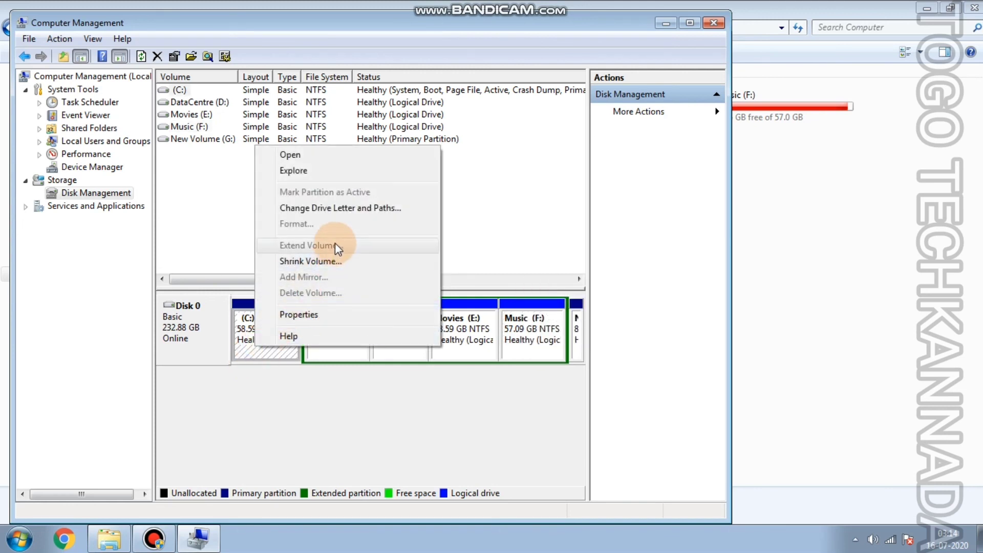
click(366, 368)
Step: Extend the DataCentre (D:) volume with 9999 MB of the adjacent free space on Disk 0
right_click(322, 356)
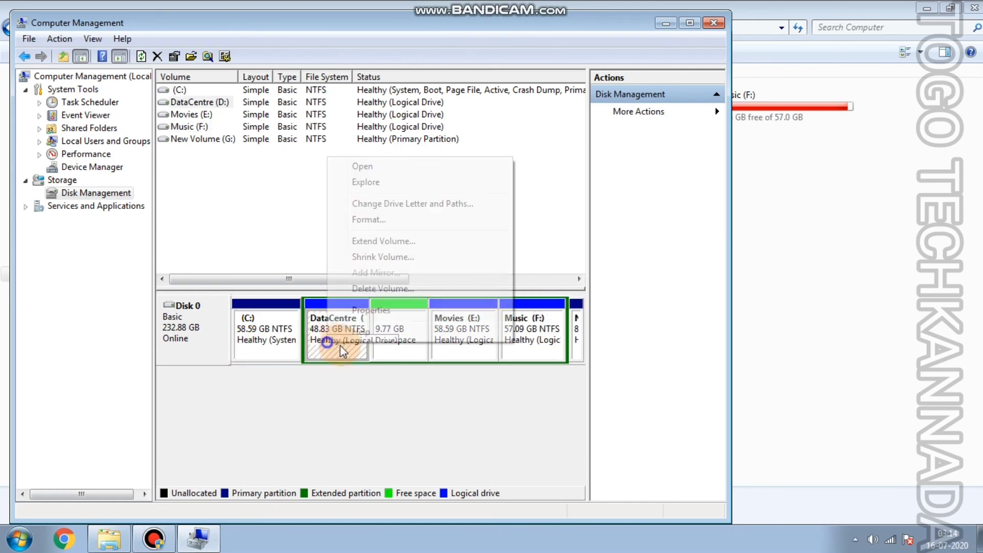
click(404, 247)
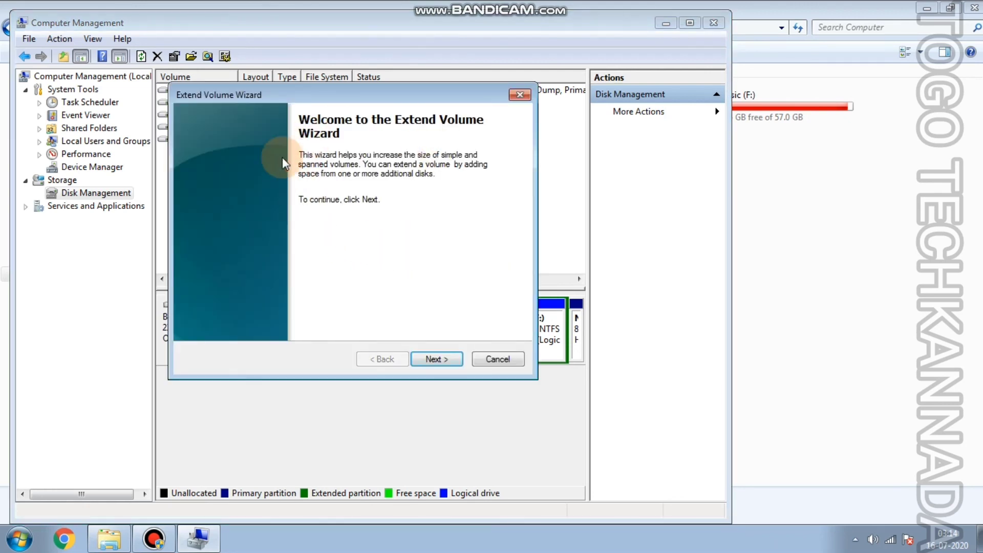
click(436, 359)
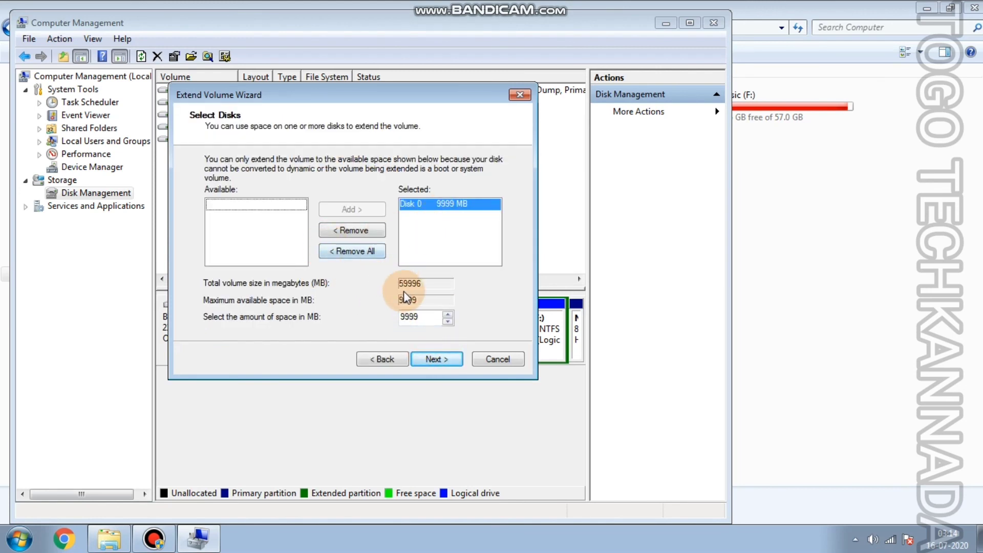
click(441, 362)
click(433, 358)
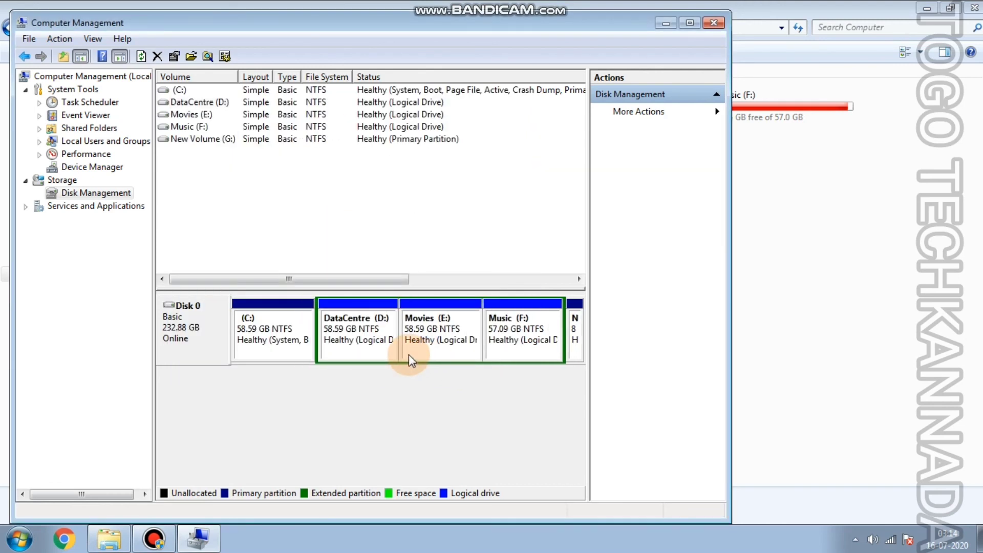
Step: Minimize Computer Management, refresh the drive list in Windows Explorer to check the size of DataCentre (D:), and minimize Explorer
click(666, 23)
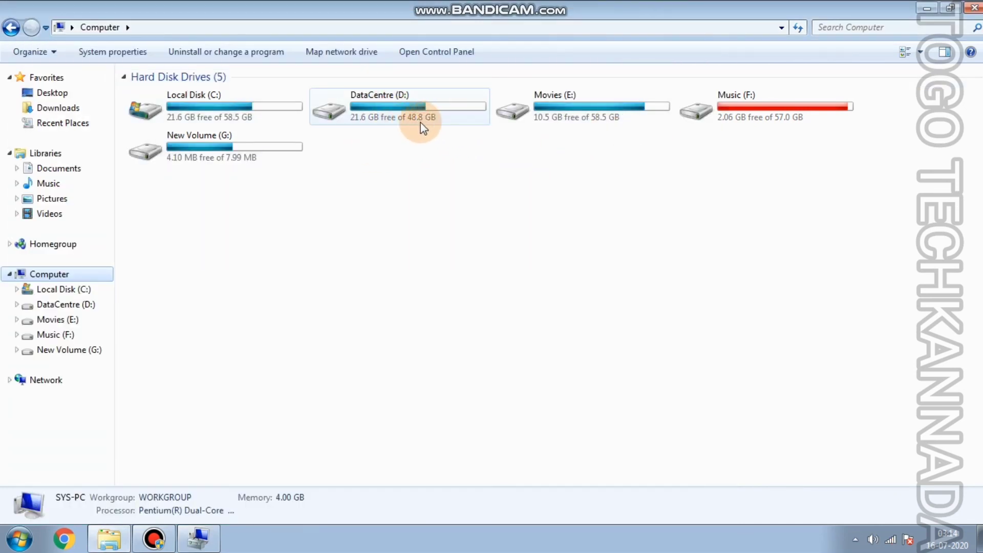
right_click(456, 165)
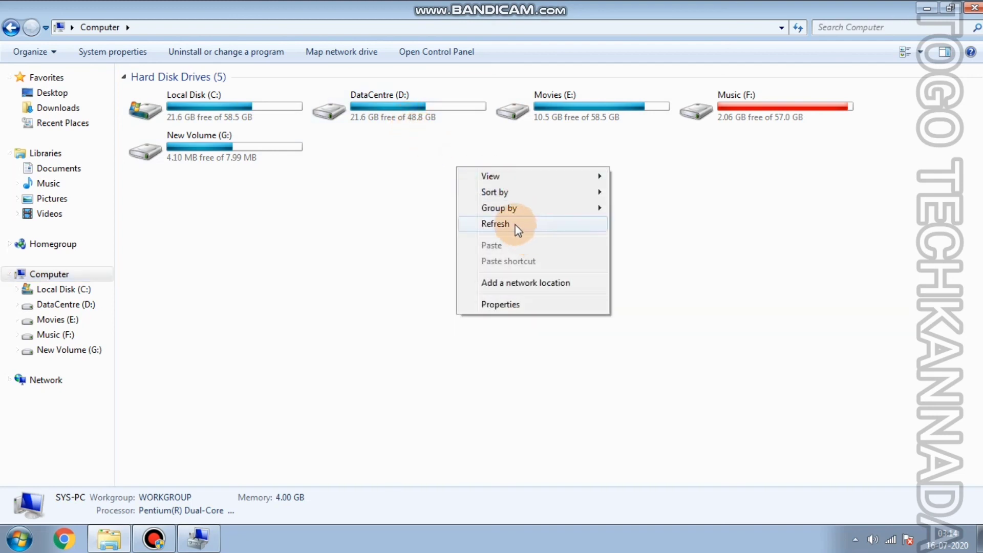
click(514, 226)
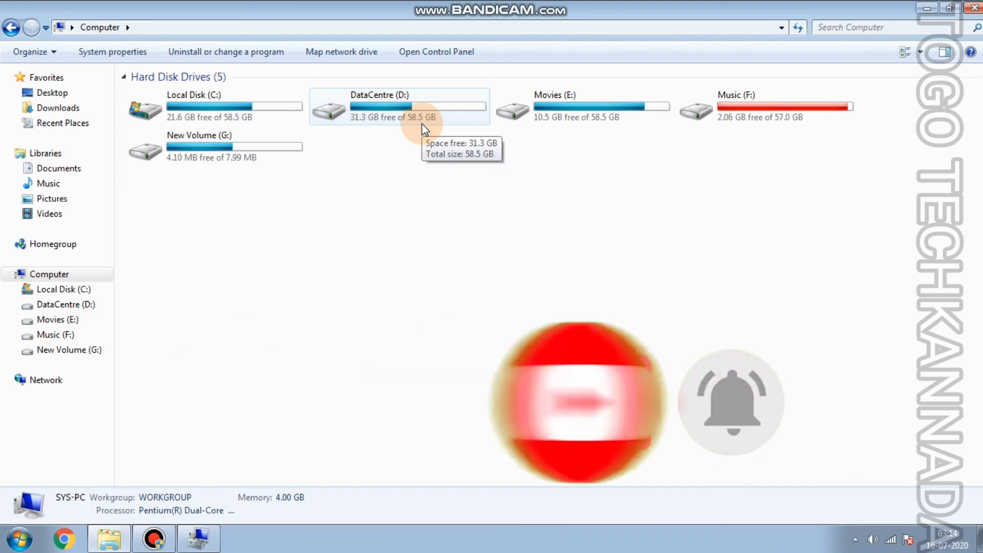
click(927, 8)
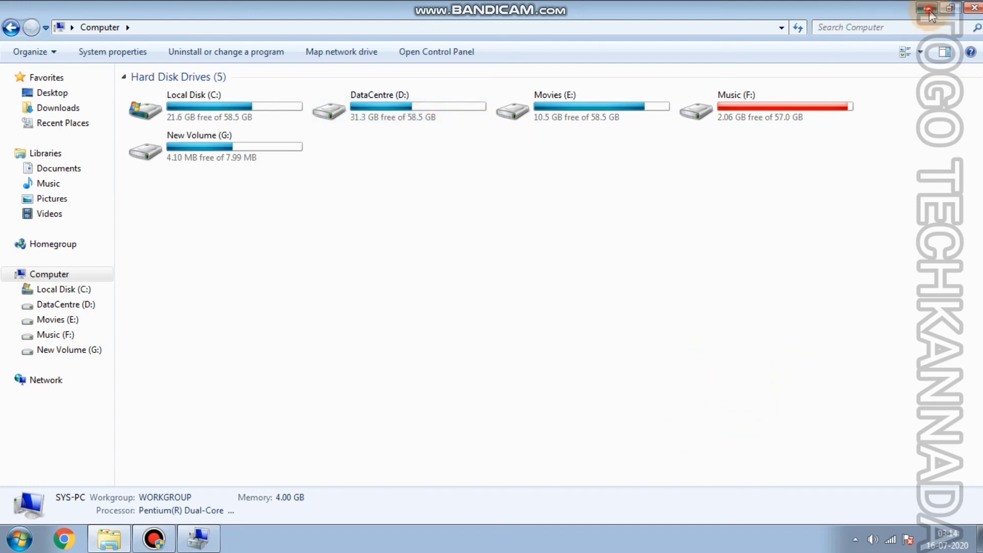